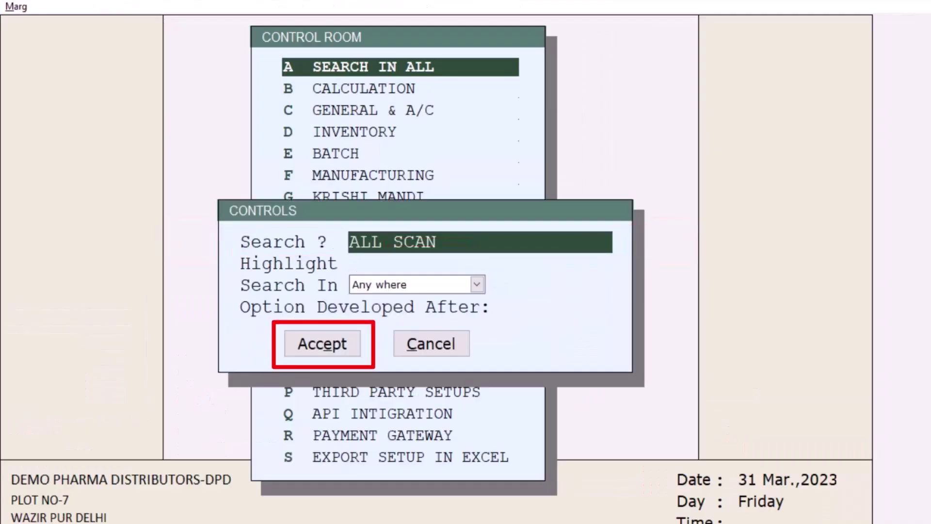
Set AllScan Data Entry Free Scanning to Y and Sound to 3, then save the settings.
key("Return")
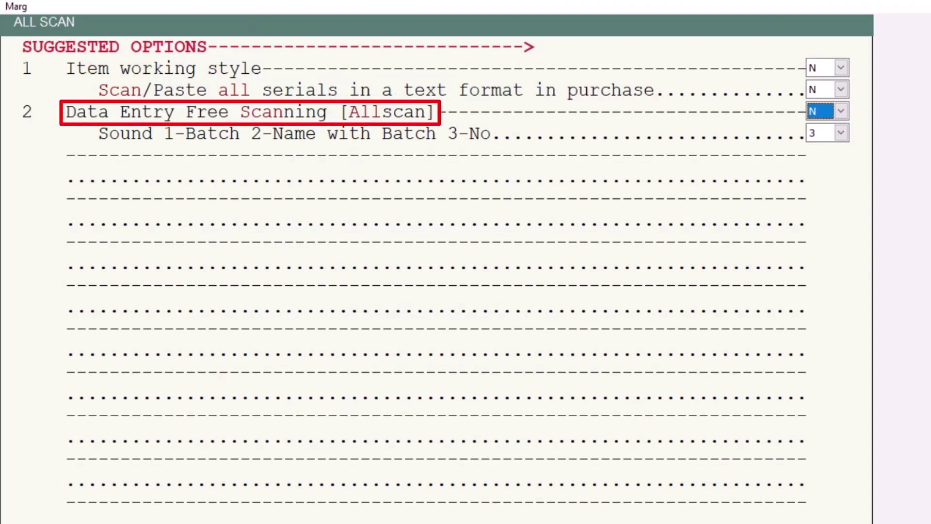
key("alt+Down")
key("Down")
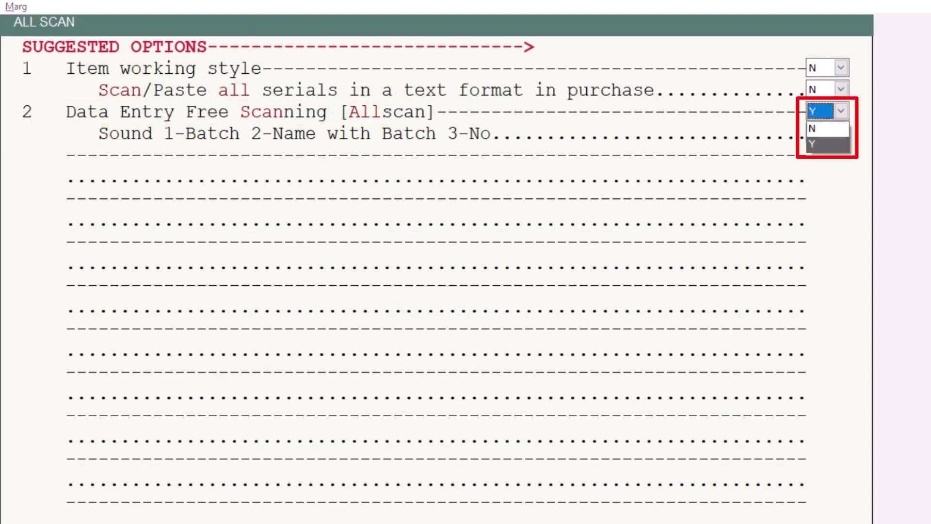
key("Return")
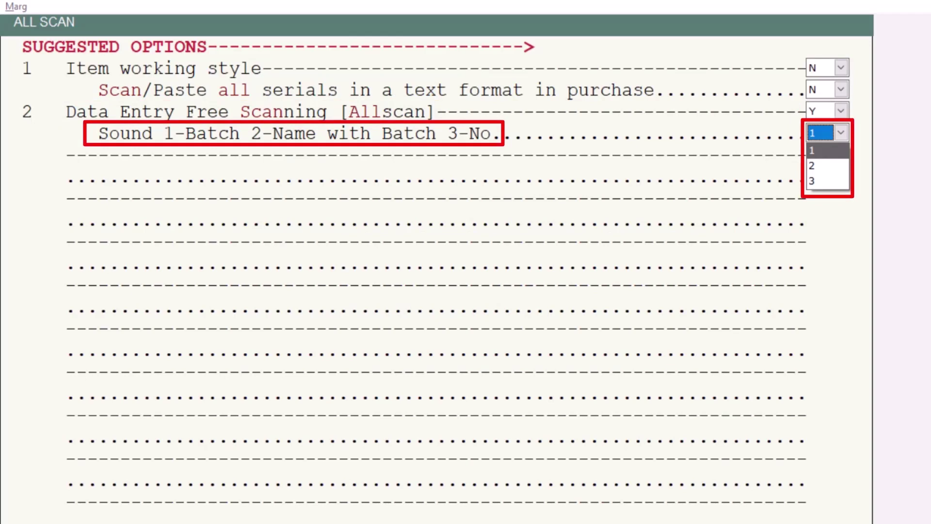
key("Down")
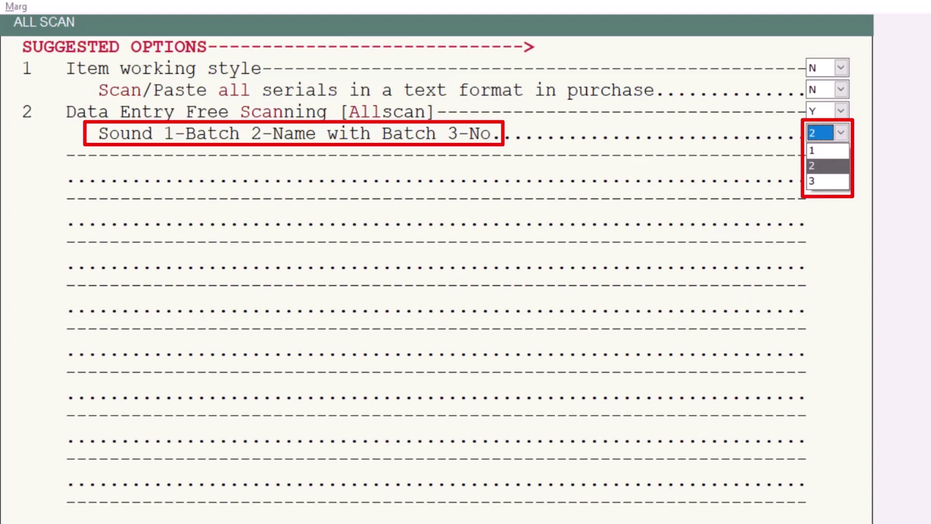
key("Down")
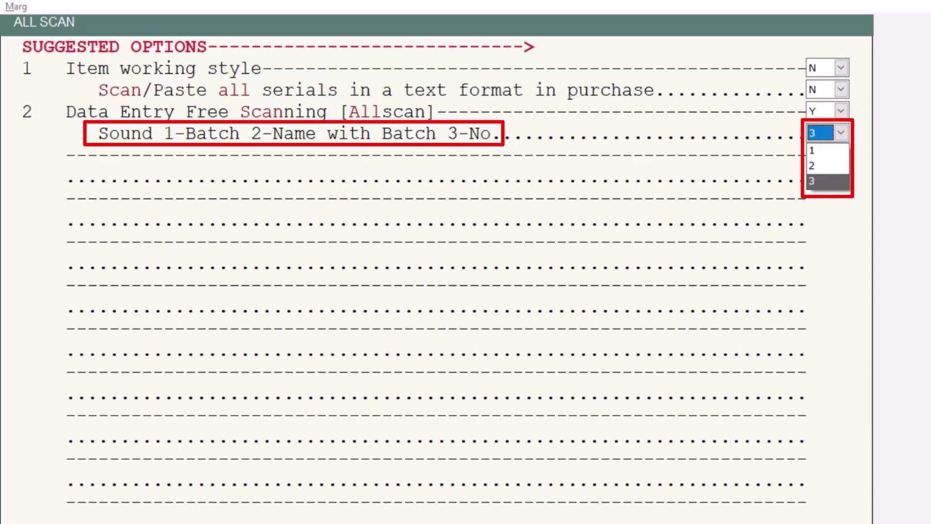
key("Return")
key("Escape")
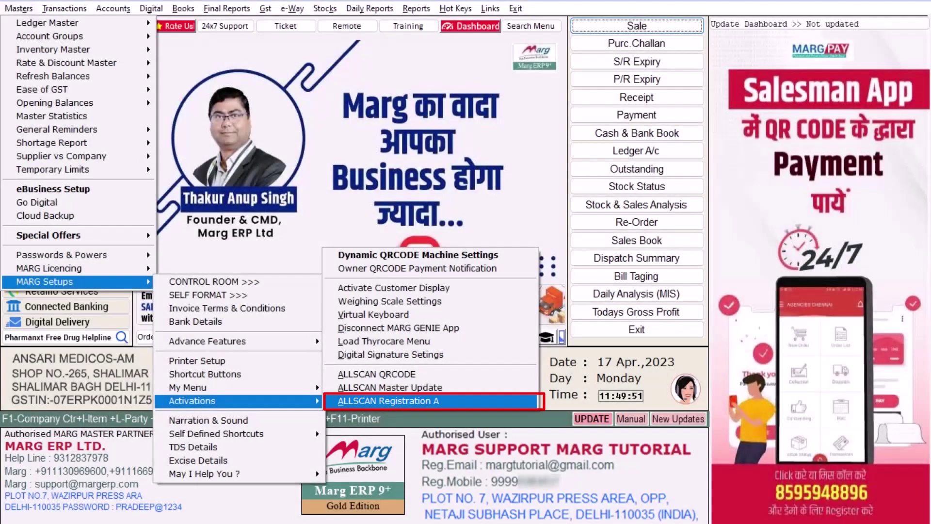
Run ALLSCAN Registration A and confirm the registration alert.
key("Return")
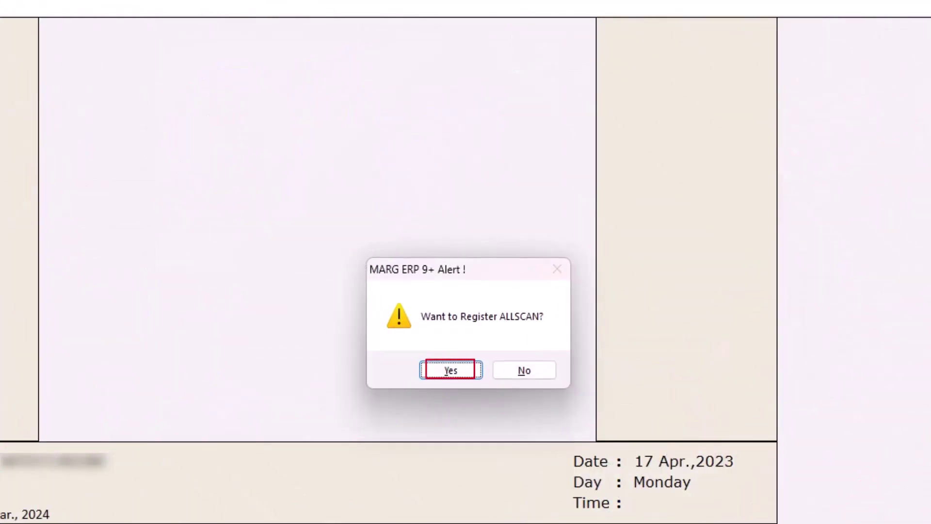
key("Return")
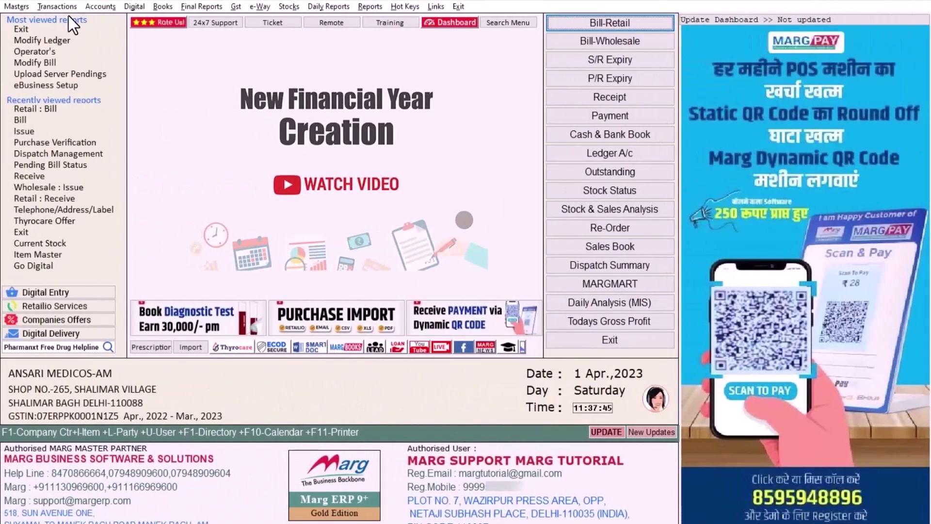
Create retail sale bill A000001 with scanning on, four scanned items worth 310.51, and save it.
left_click(56, 6)
left_click(277, 22)
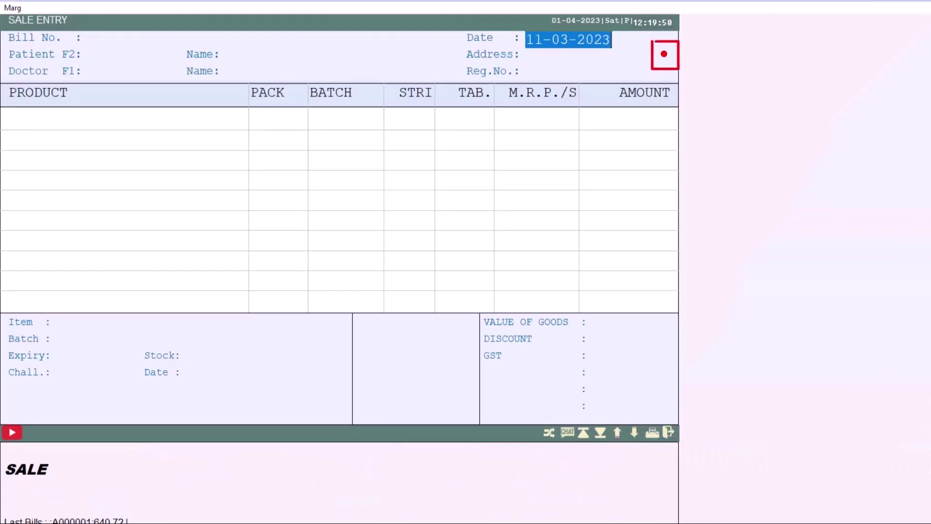
left_click(663, 56)
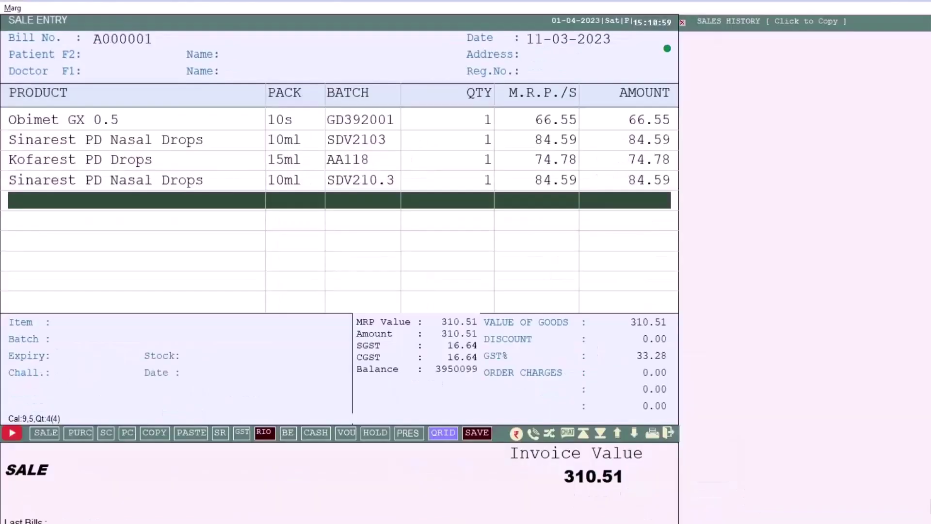
key("Escape")
key("Return")
key("Return")
key("Return")
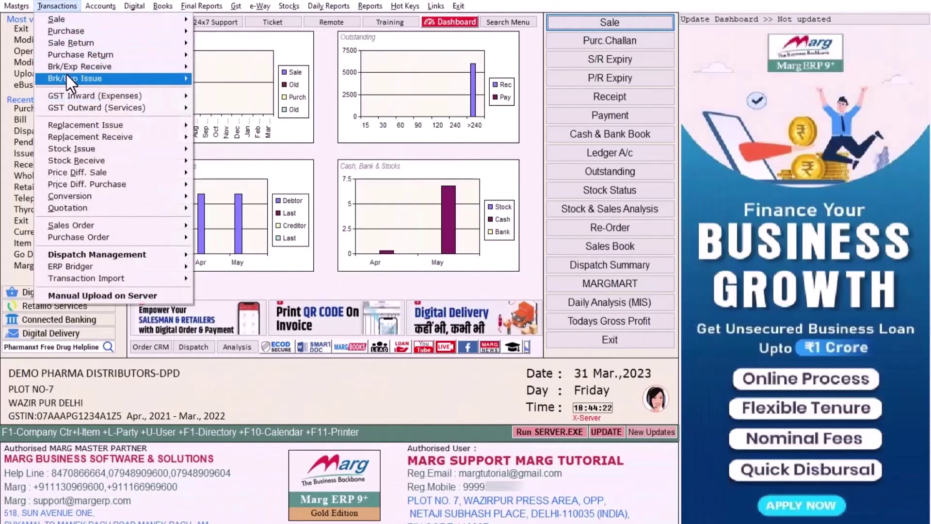
mouse_move(75, 78)
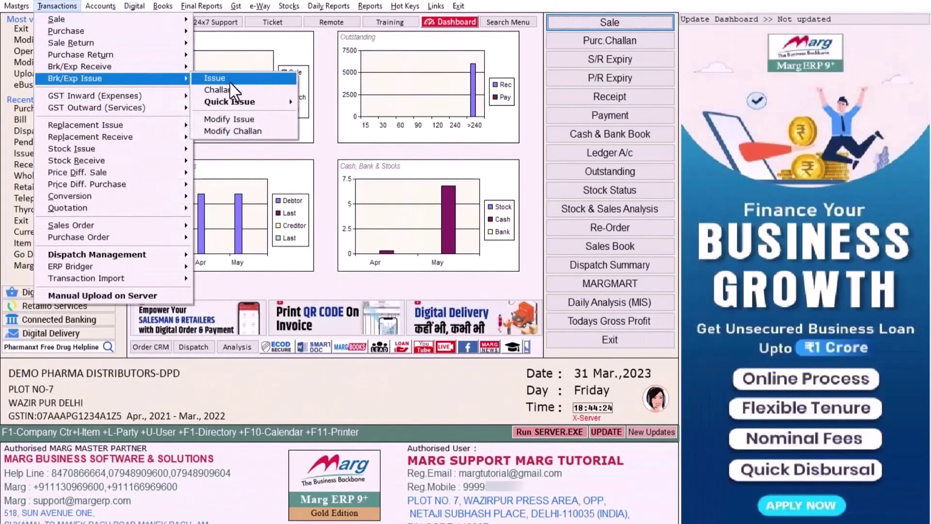
Issue a breakage/expiry return to SAI SUPPLIERS with five scanned products totalling 2149.00.
left_click(229, 81)
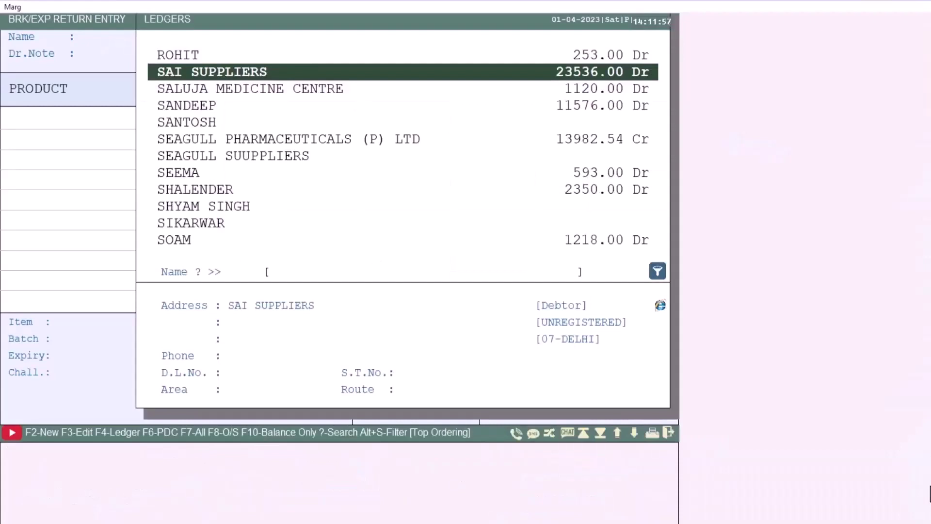
key("Return")
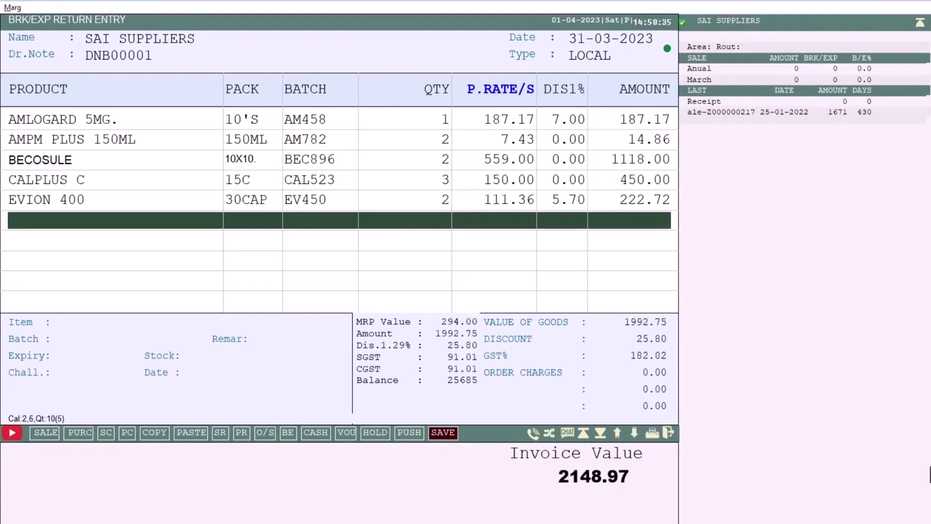
key("Tab")
key("Return")
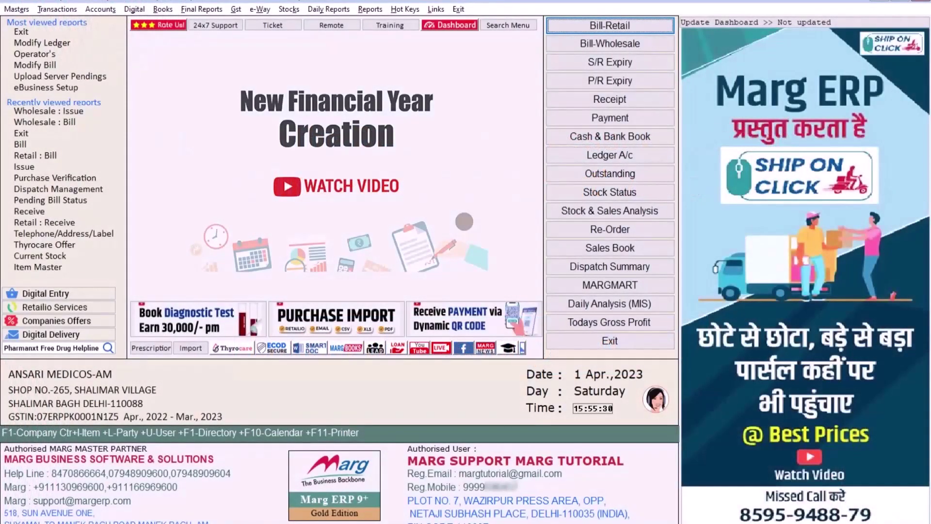
Open purchase bill P000001 in Purchase Verification and enable scanning to pick its items.
left_click(70, 11)
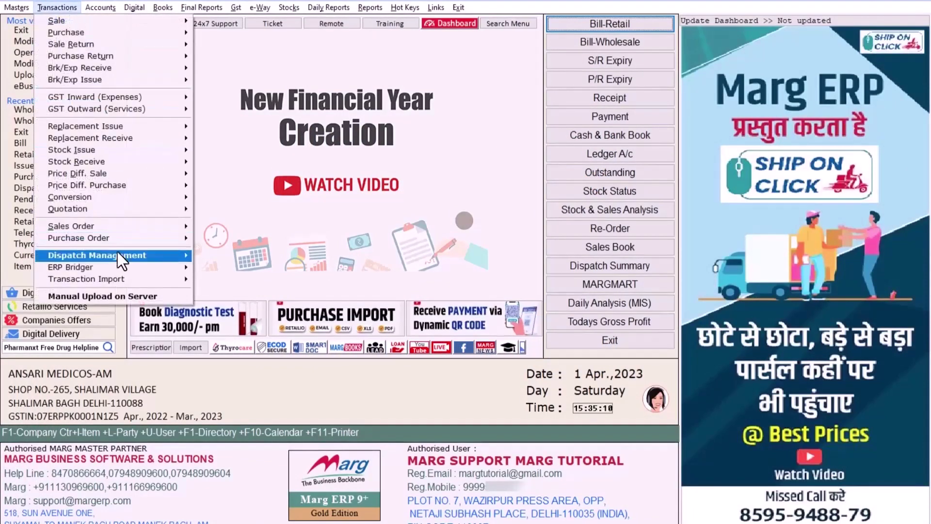
mouse_move(97, 255)
left_click(301, 345)
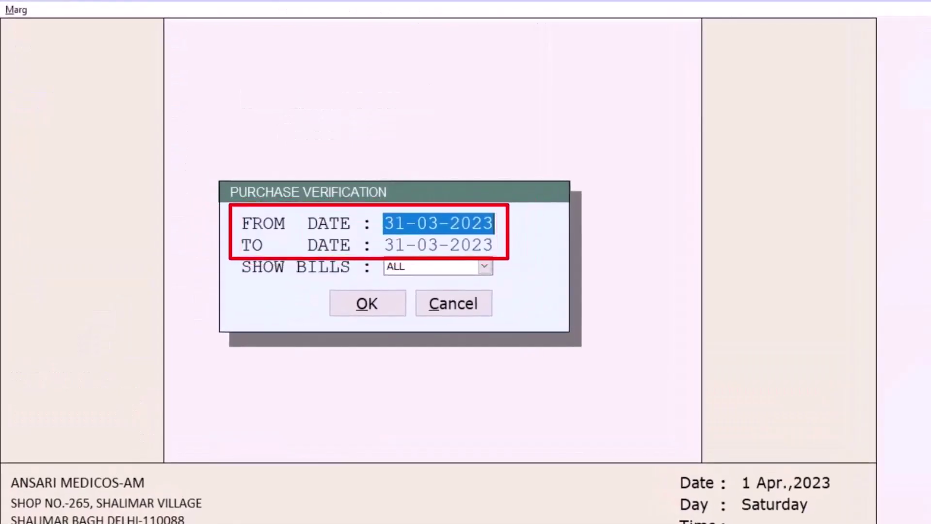
key("Return")
key("Return")
key("Return")
key("Return")
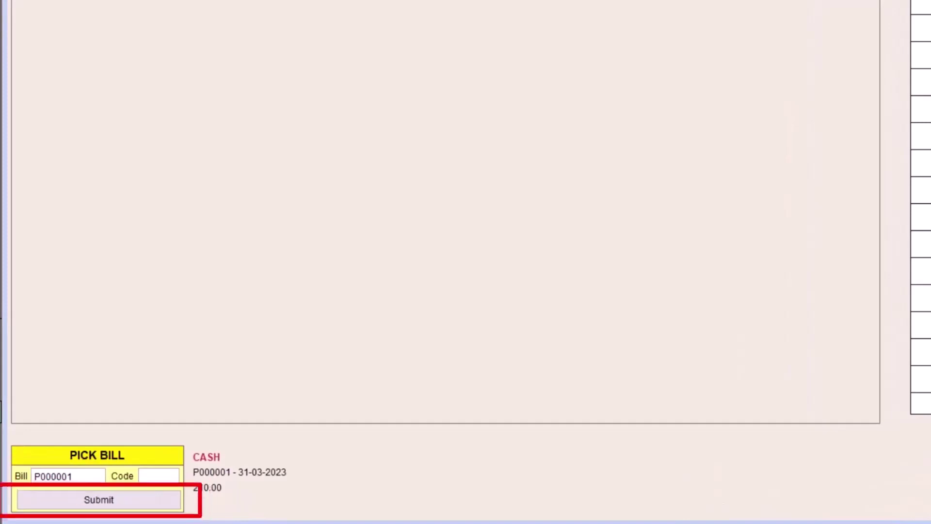
key("Return")
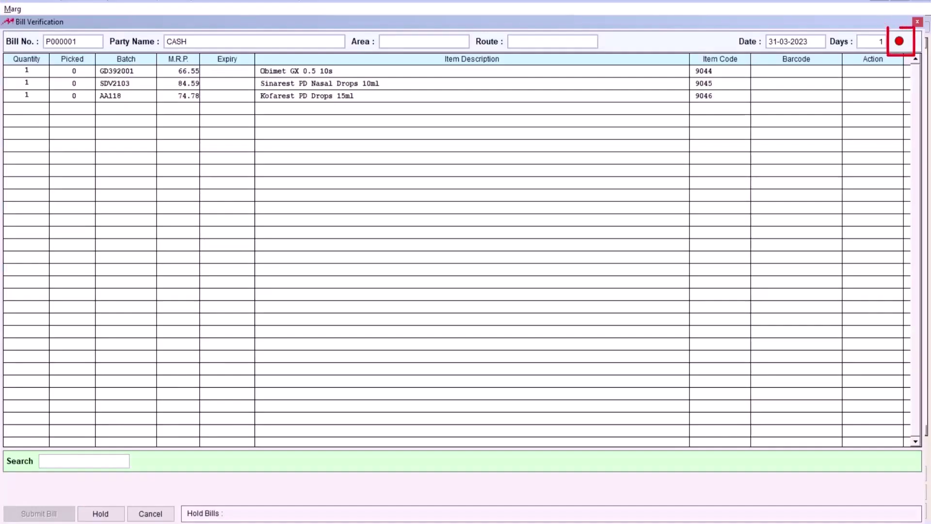
left_click(898, 41)
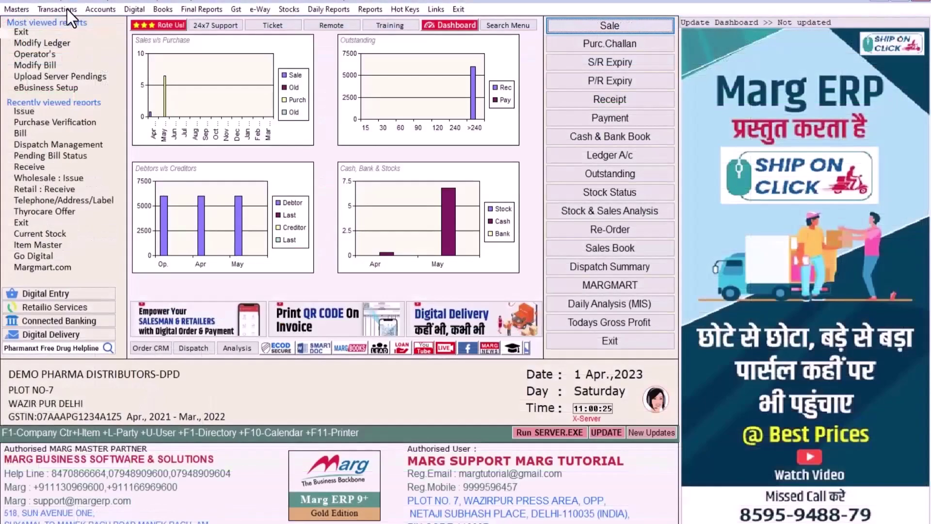
Bill 2 DIGENE and 2 CARNITOR TAB (batch 04311) as sale A000002 for 190.00 and save it.
left_click(67, 10)
left_click(244, 23)
type("DI")
key("Return")
type("2023")
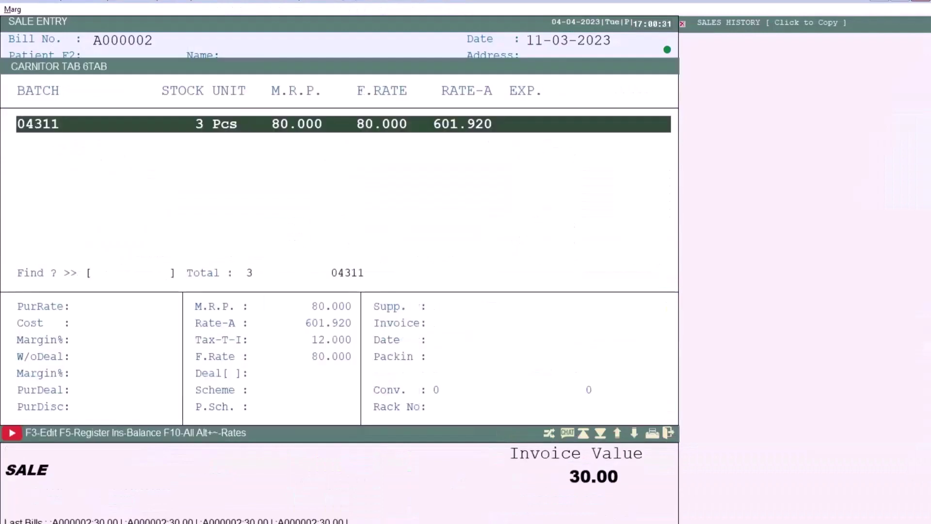
key("Return")
type("2")
key("Return")
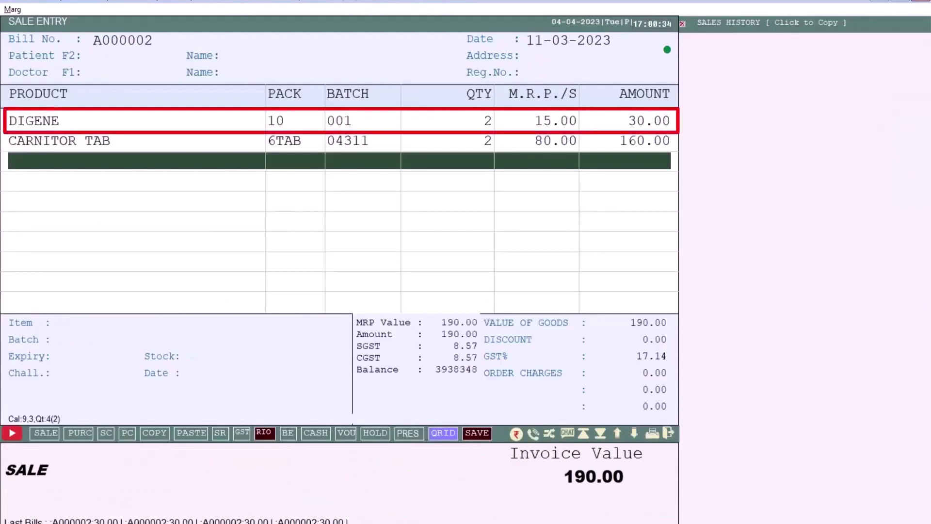
key("Return")
key("Return")
key("Return")
key("Return")
key("Return")
key("Return")
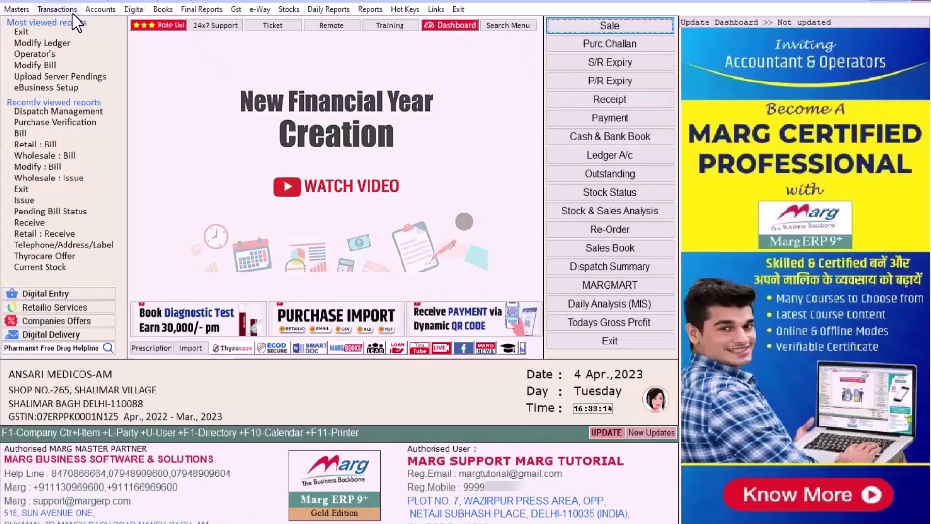
left_click(71, 14)
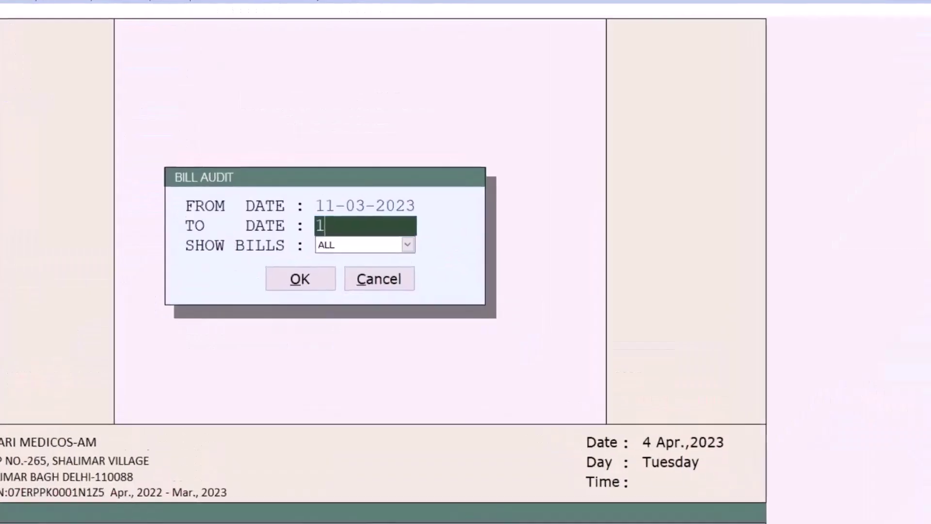
Accept audit dates of 11-03-2023, enter bill number 00002 and submit A000002.
type("1-03-2023")
key("Return")
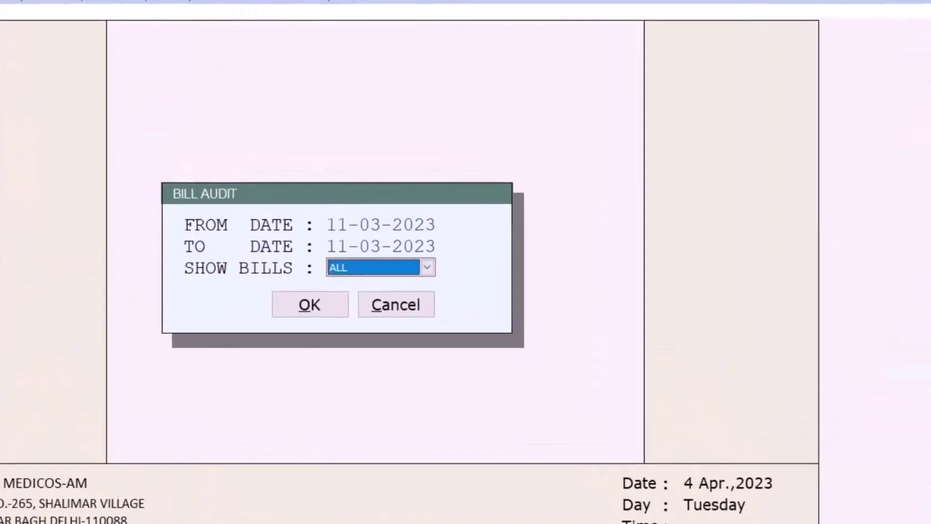
key("Return")
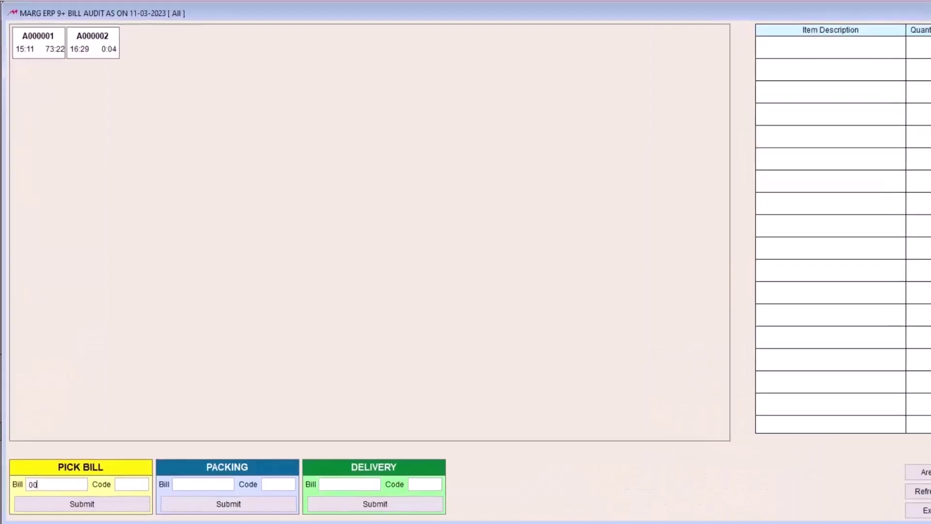
type("00002")
key("Return")
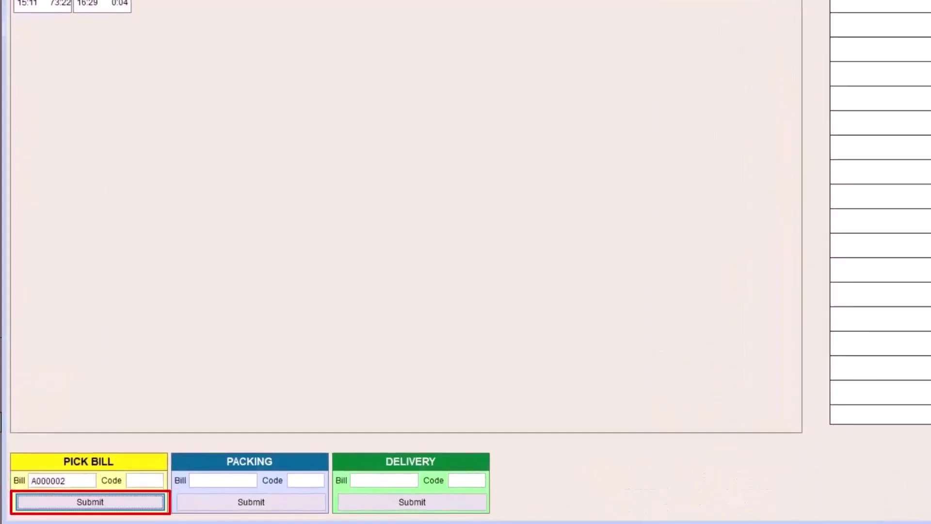
key("Return")
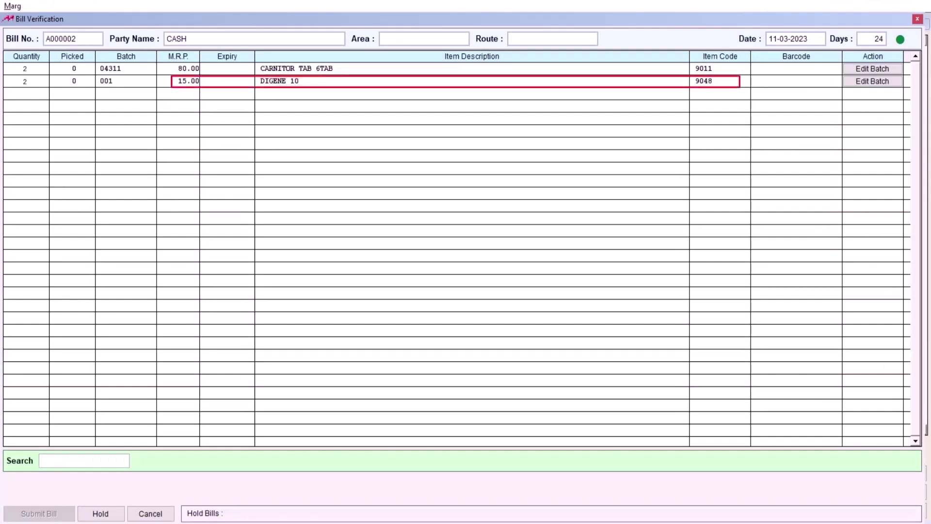